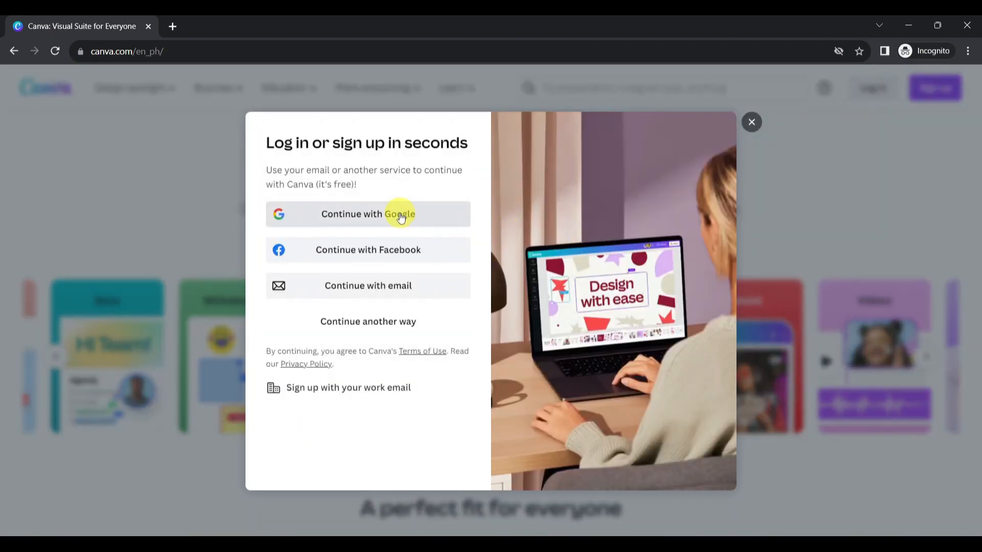
- Log in with the Google account and create a blank Poster (Portrait - 36 x 48 in) design
{"action": "left_click", "coordinate": [400, 217]}
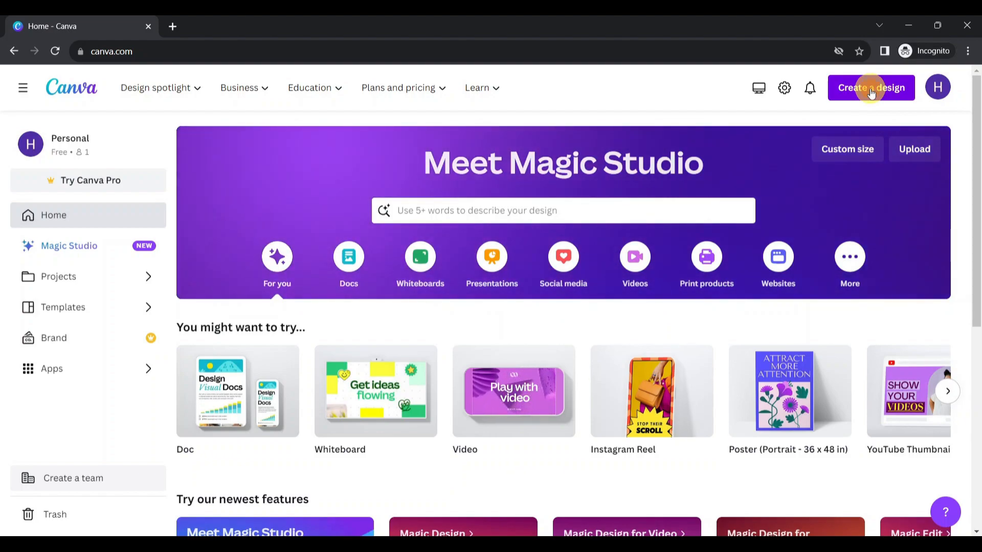
{"action": "left_click", "coordinate": [872, 92]}
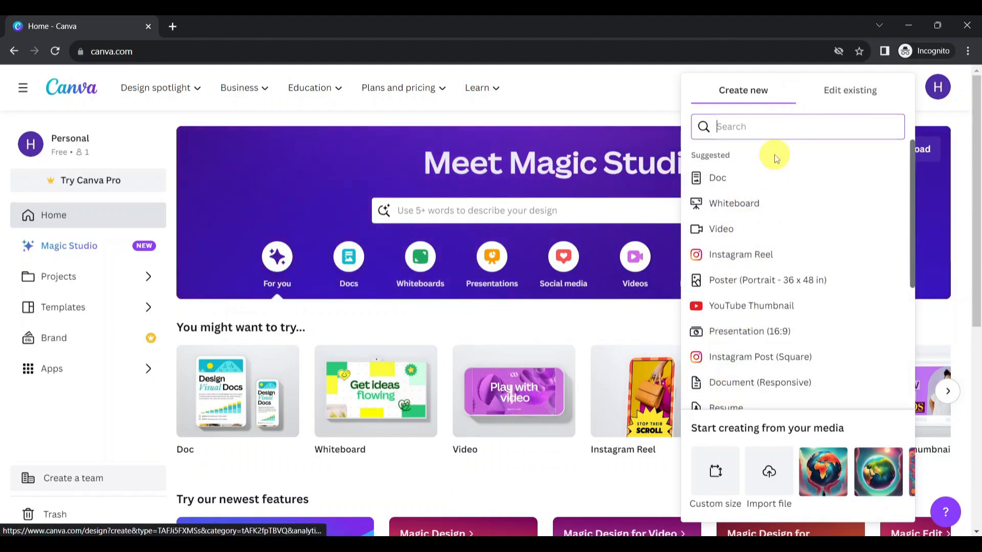
{"action": "left_click", "coordinate": [849, 91]}
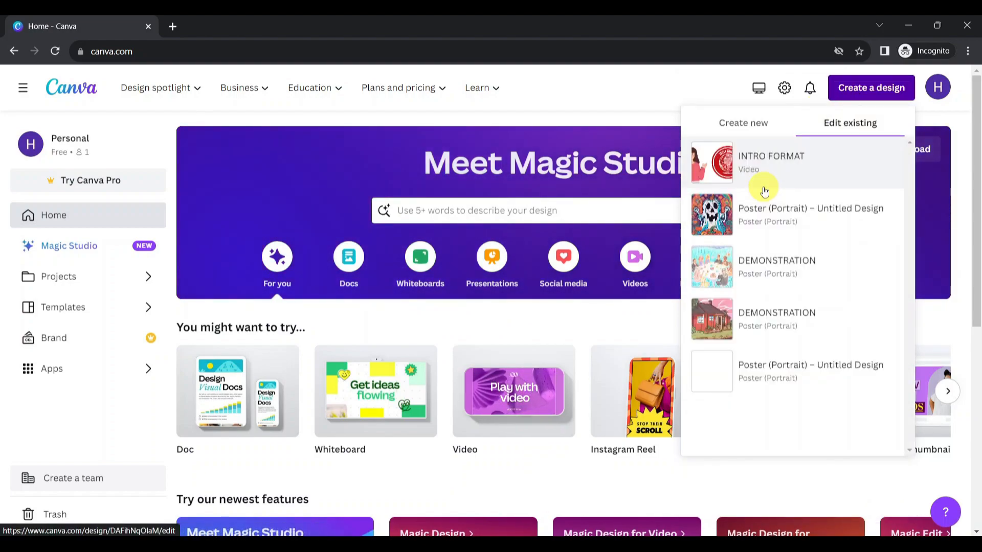
{"action": "left_click", "coordinate": [754, 128]}
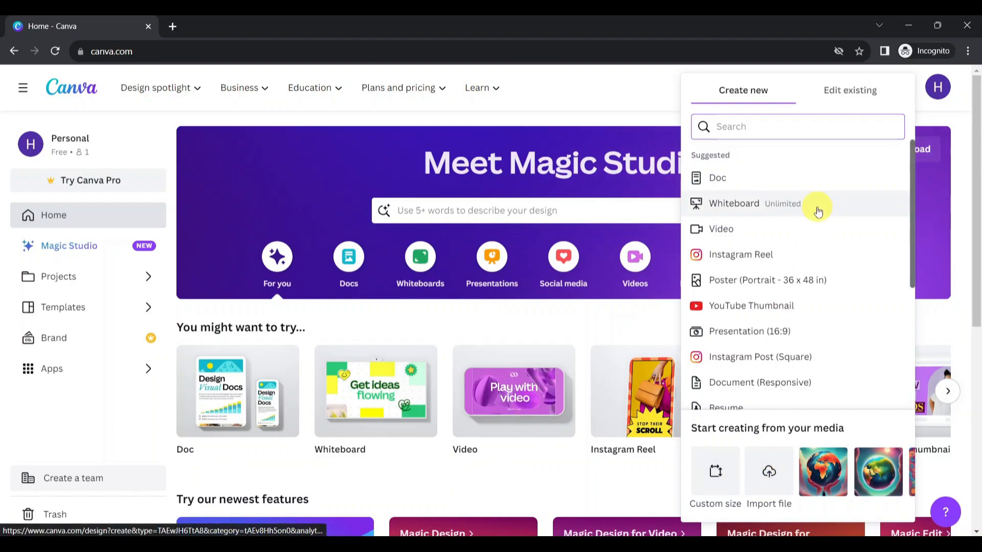
{"action": "left_click", "coordinate": [782, 281]}
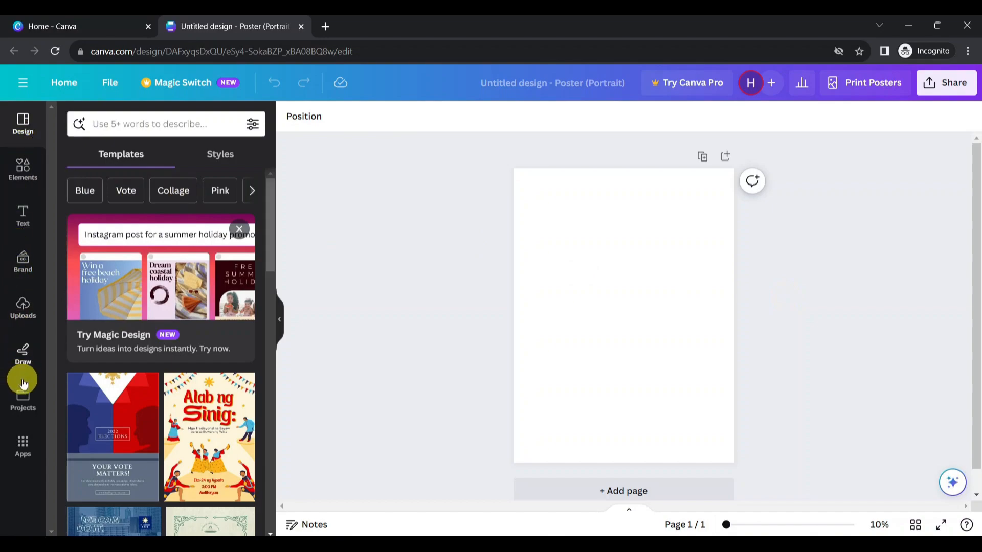
- Find Magic Media among the popular apps and open it in the poster design
{"action": "left_click", "coordinate": [16, 446]}
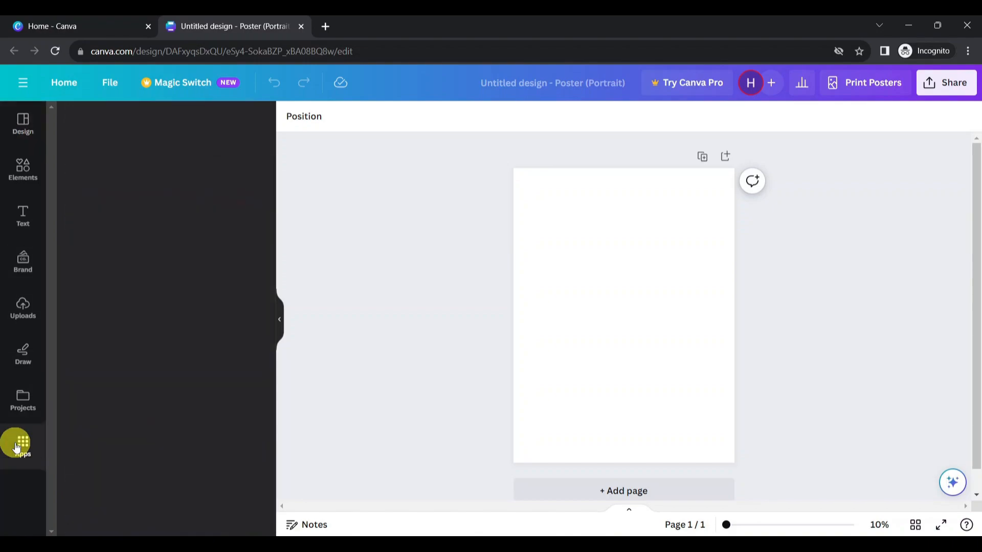
{"action": "scroll", "coordinate": [228, 256], "scroll_direction": "down", "scroll_amount": 3}
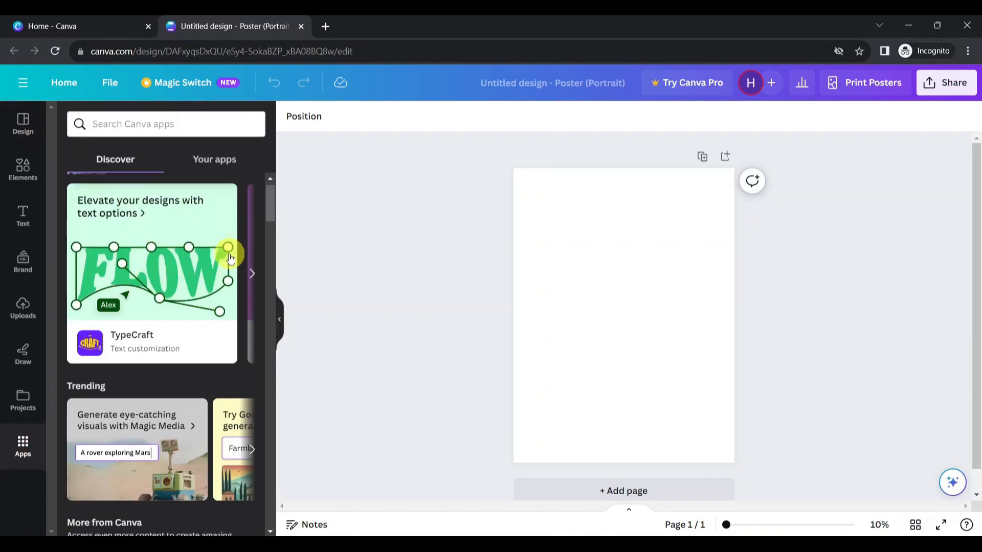
{"action": "scroll", "coordinate": [230, 259], "scroll_direction": "down", "scroll_amount": 2}
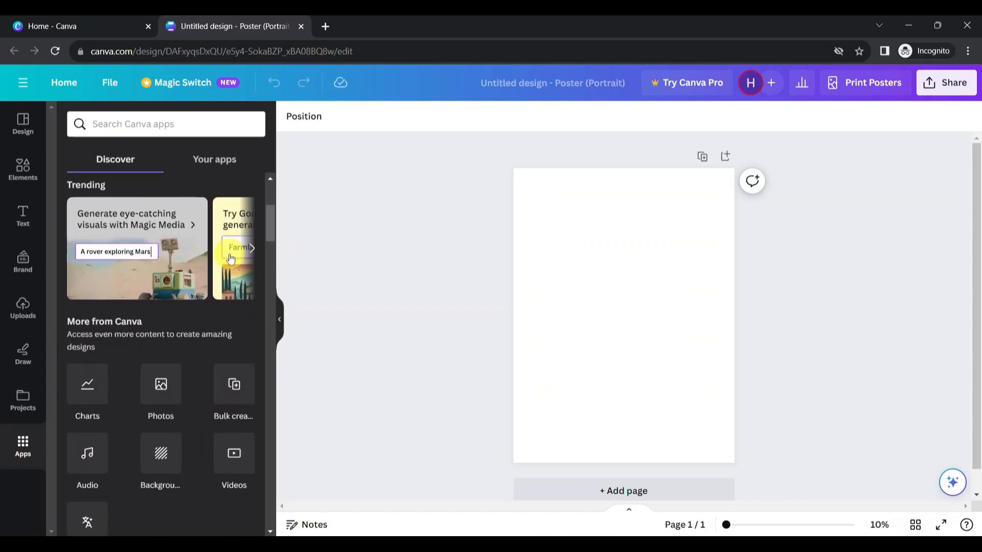
{"action": "scroll", "coordinate": [230, 258], "scroll_direction": "up", "scroll_amount": 3}
{"action": "scroll", "coordinate": [231, 259], "scroll_direction": "down", "scroll_amount": 3}
{"action": "scroll", "coordinate": [231, 258], "scroll_direction": "down", "scroll_amount": 2}
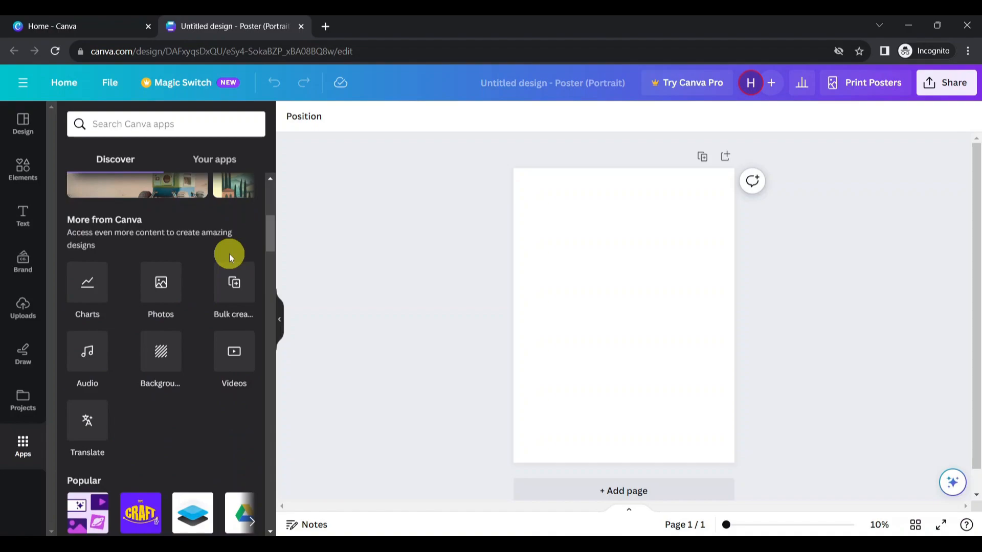
{"action": "scroll", "coordinate": [229, 253], "scroll_direction": "up", "scroll_amount": 6}
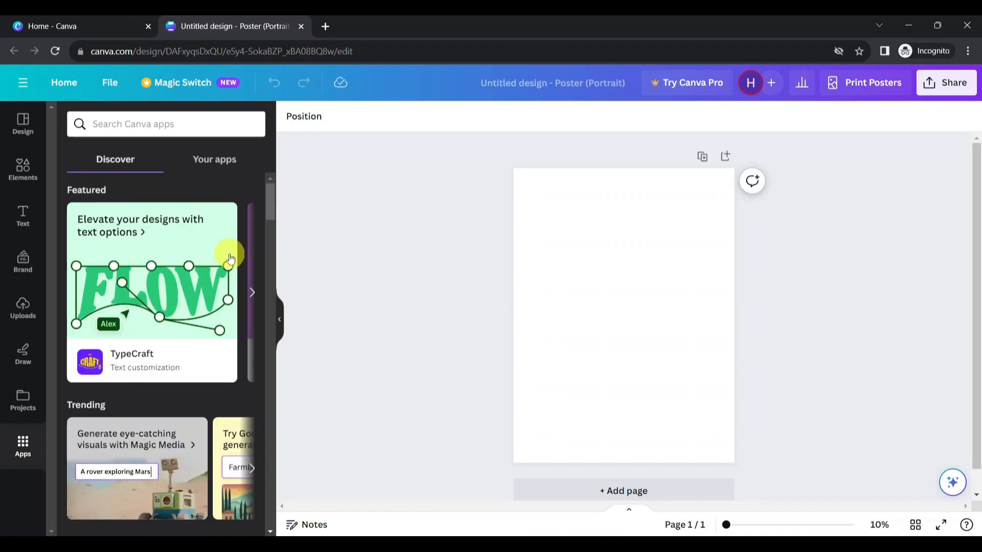
{"action": "scroll", "coordinate": [231, 258], "scroll_direction": "down", "scroll_amount": 1}
{"action": "scroll", "coordinate": [231, 253], "scroll_direction": "down", "scroll_amount": 9}
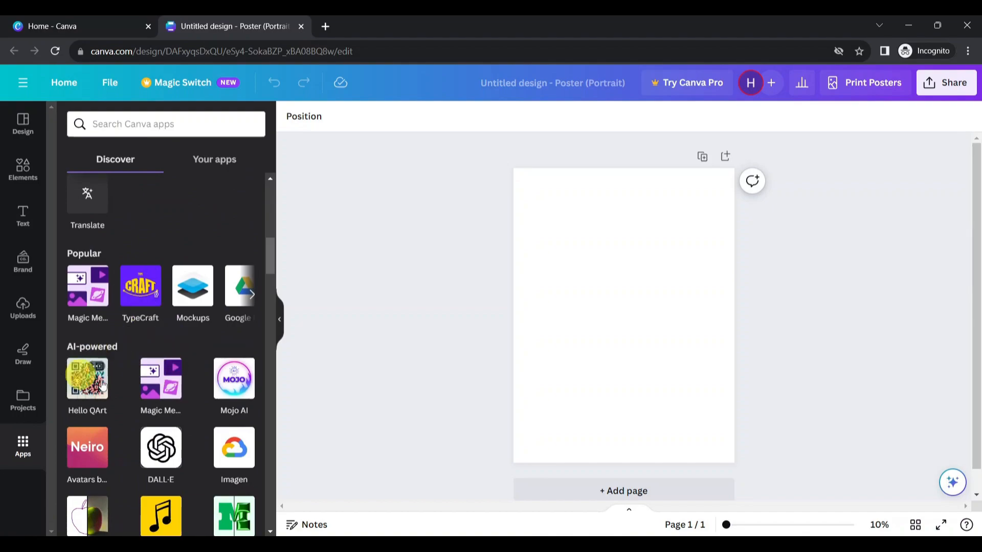
{"action": "scroll", "coordinate": [115, 354], "scroll_direction": "down", "scroll_amount": 2}
{"action": "scroll", "coordinate": [114, 354], "scroll_direction": "up", "scroll_amount": 1}
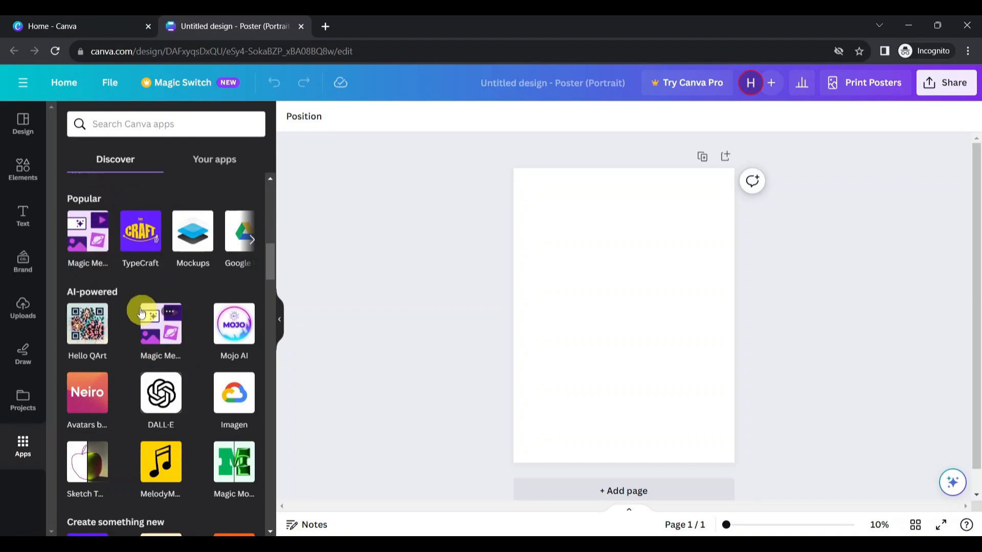
{"action": "left_click", "coordinate": [87, 238]}
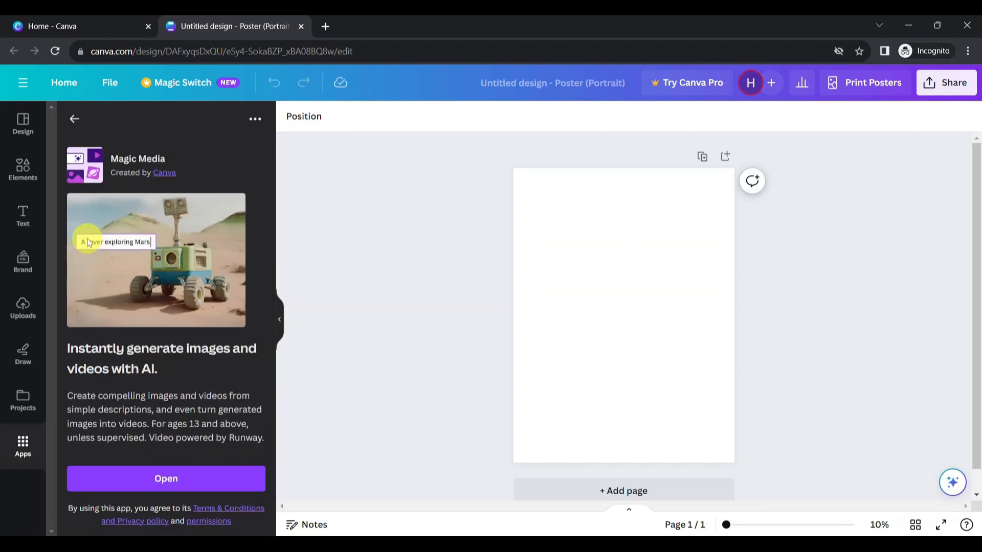
{"action": "left_click", "coordinate": [171, 478]}
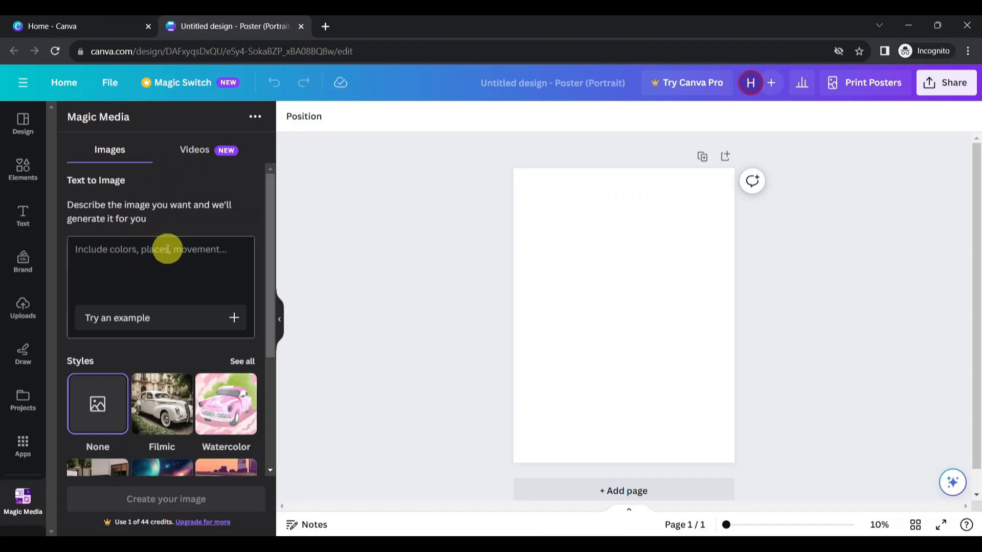
- Load an example image prompt and examine the full range of image styles and the aspect ratio options
{"action": "left_click", "coordinate": [142, 324]}
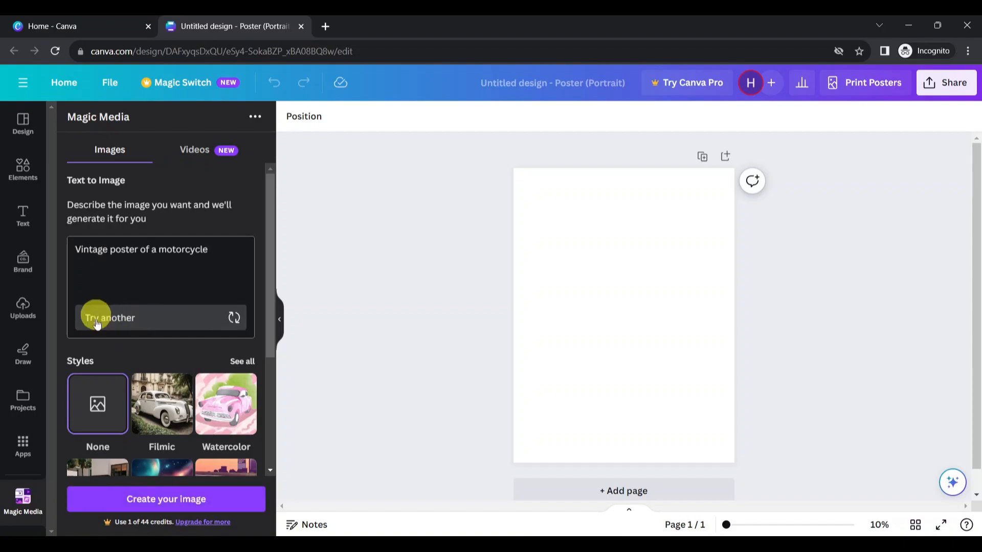
{"action": "scroll", "coordinate": [108, 315], "scroll_direction": "down", "scroll_amount": 2}
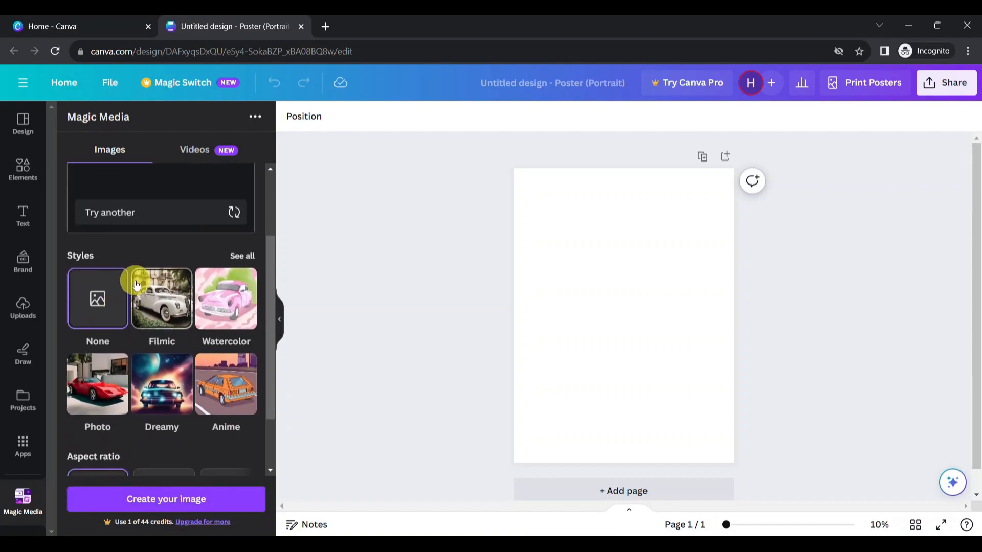
{"action": "left_click", "coordinate": [237, 258]}
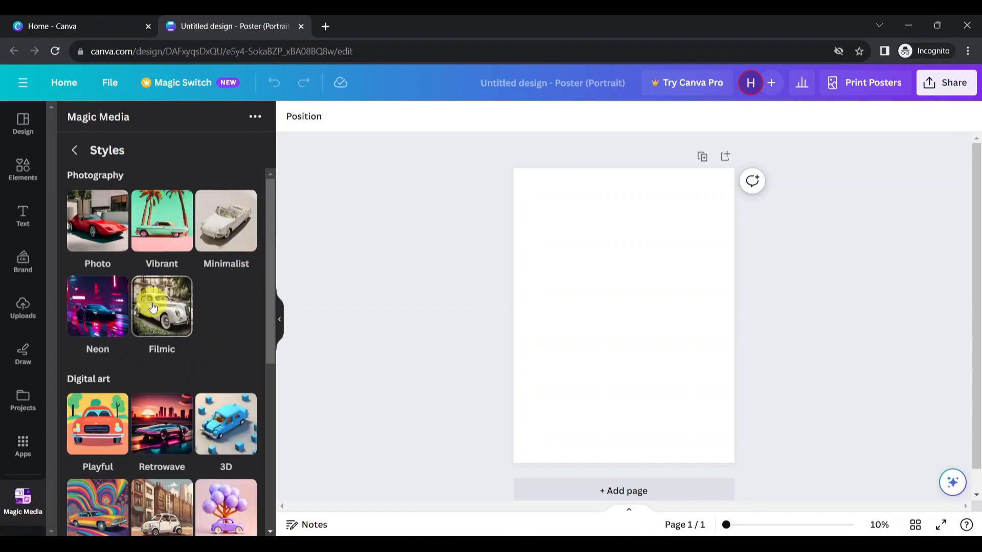
{"action": "scroll", "coordinate": [204, 346], "scroll_direction": "down", "scroll_amount": 4}
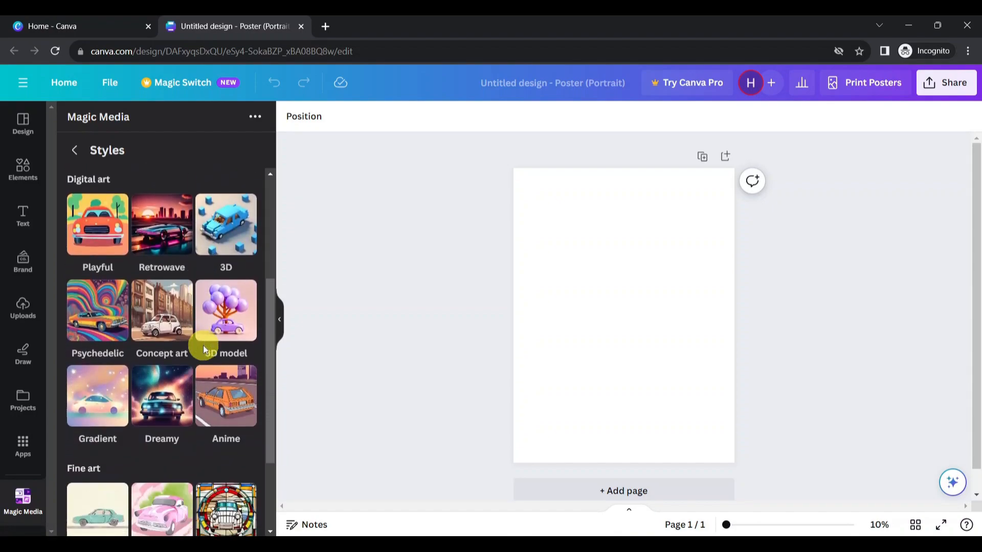
{"action": "scroll", "coordinate": [204, 345], "scroll_direction": "down", "scroll_amount": 3}
{"action": "scroll", "coordinate": [204, 345], "scroll_direction": "up", "scroll_amount": 7}
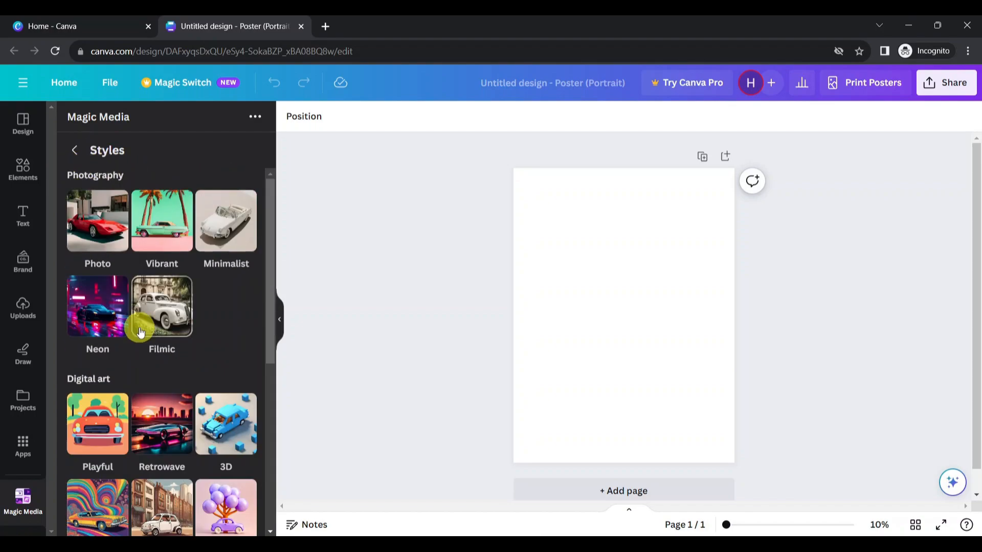
{"action": "scroll", "coordinate": [140, 330], "scroll_direction": "down", "scroll_amount": 5}
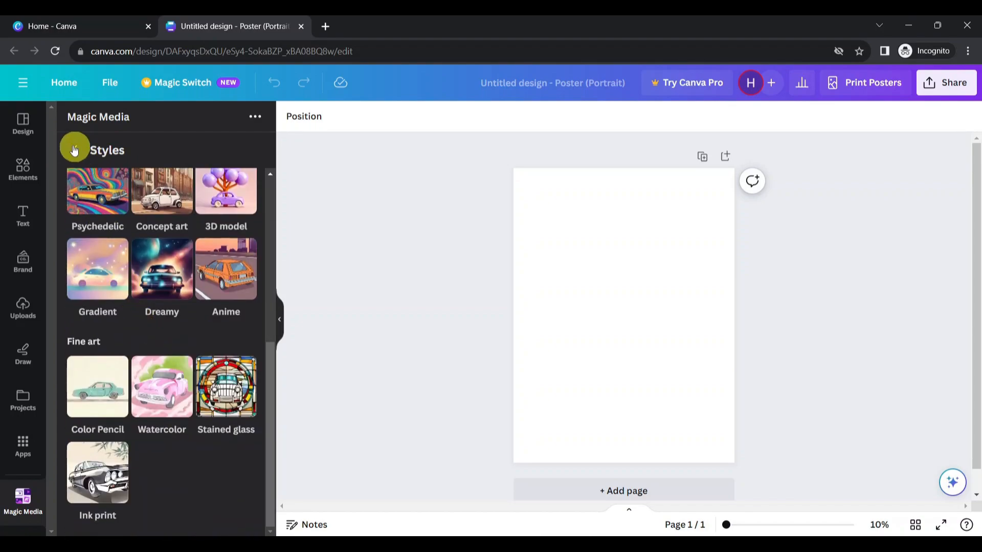
{"action": "left_click", "coordinate": [75, 150]}
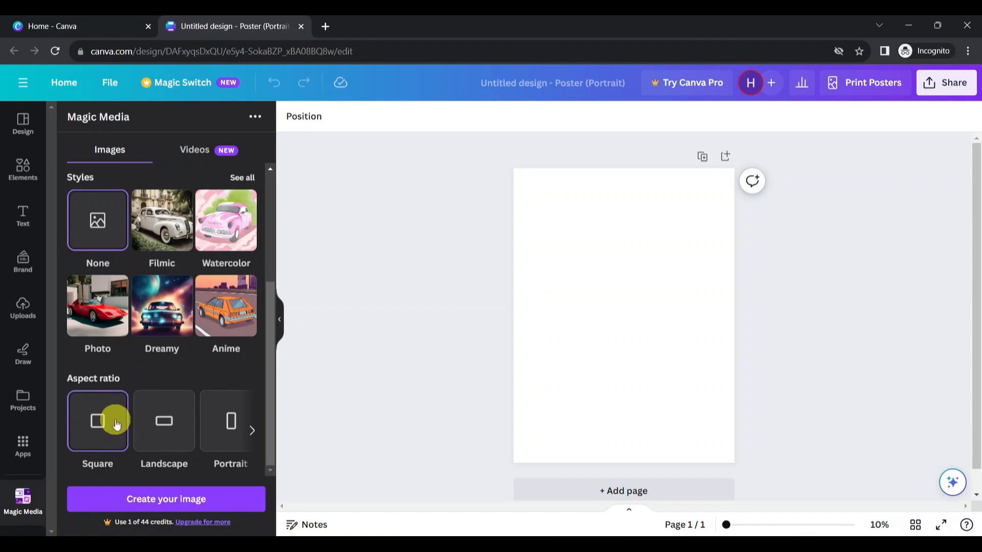
{"action": "scroll", "coordinate": [156, 425], "scroll_direction": "right", "scroll_amount": 1}
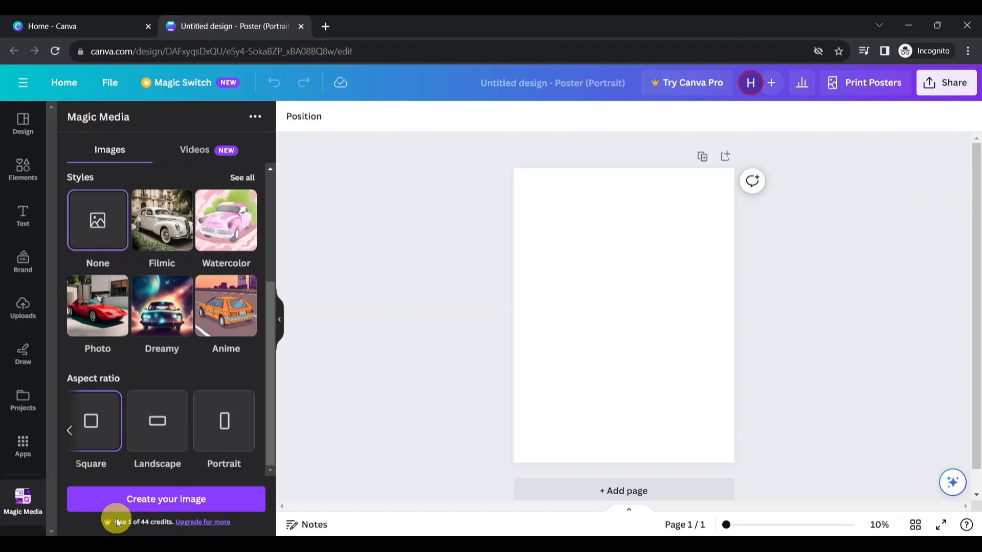
{"action": "scroll", "coordinate": [193, 304], "scroll_direction": "up", "scroll_amount": 4}
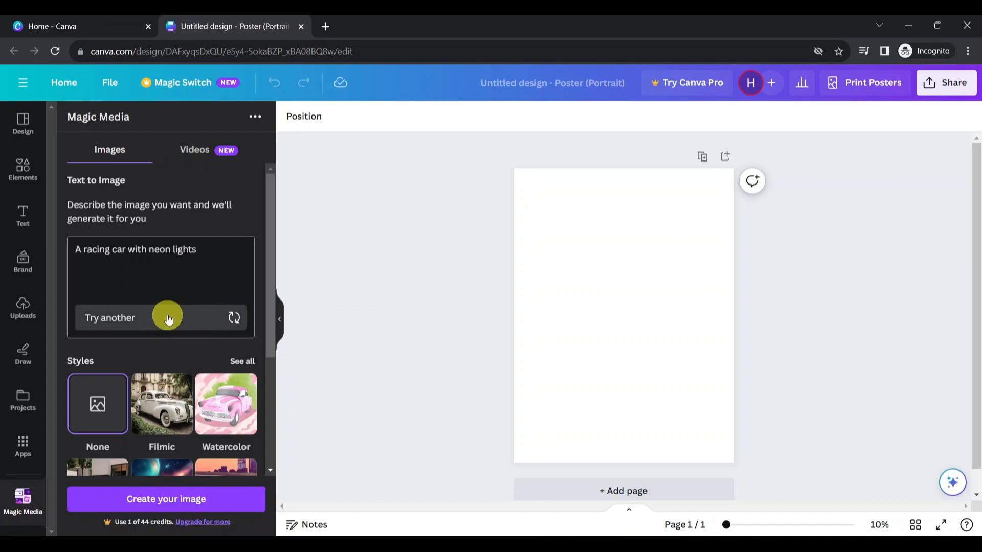
- Load the example prompt "Bohemian, rustic event venue at dusk with hanging lights" and choose the Psychedelic style
{"action": "left_click", "coordinate": [172, 313]}
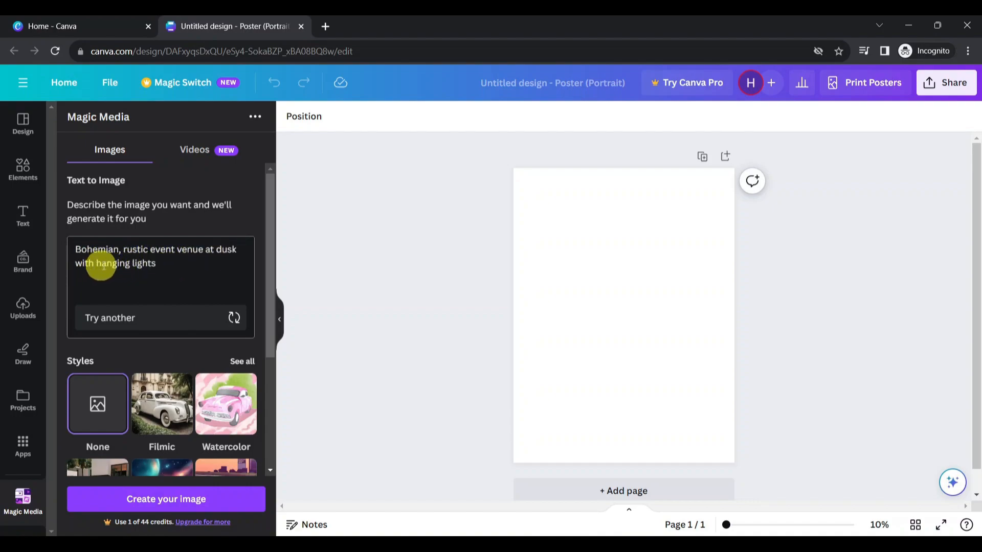
{"action": "left_click", "coordinate": [241, 361]}
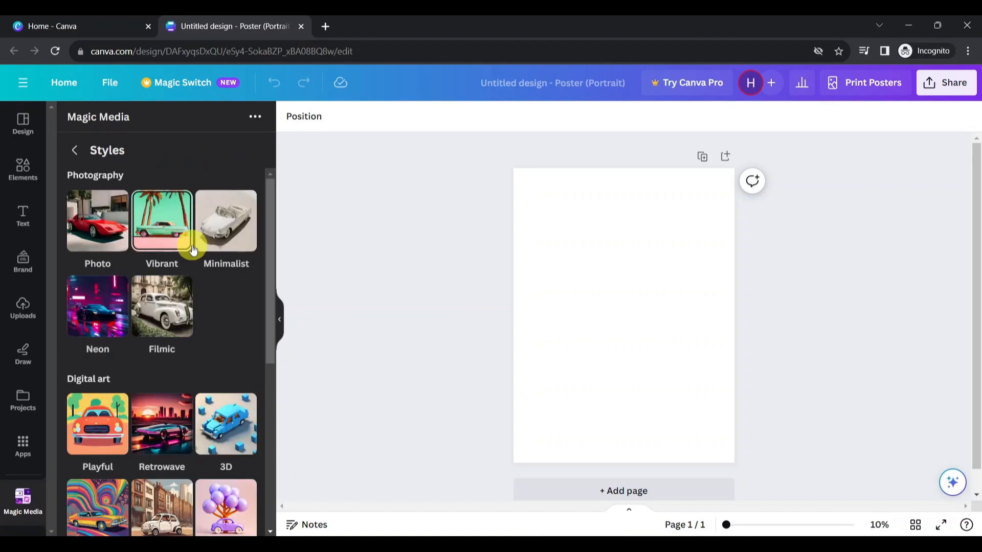
{"action": "scroll", "coordinate": [193, 247], "scroll_direction": "down", "scroll_amount": 2}
{"action": "scroll", "coordinate": [193, 247], "scroll_direction": "down", "scroll_amount": 3}
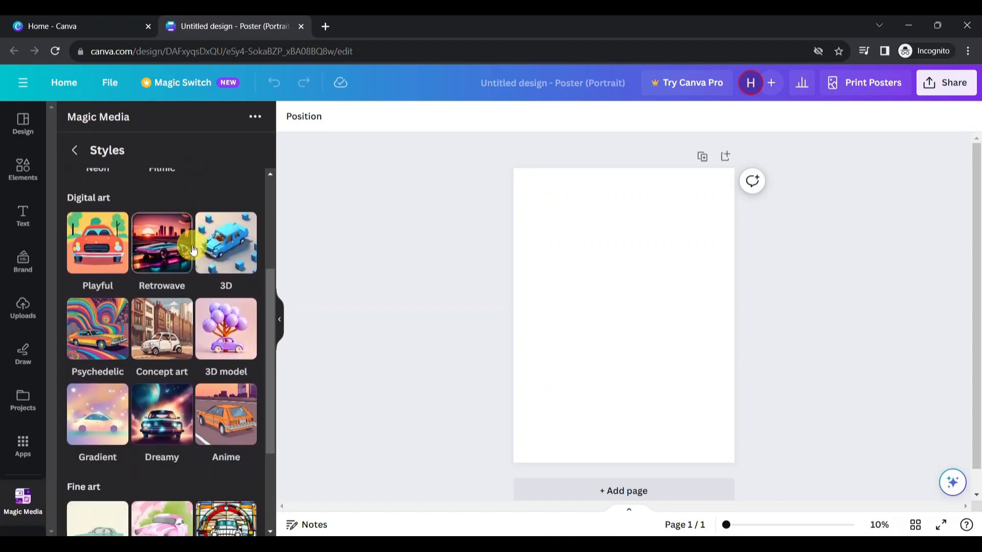
{"action": "left_click", "coordinate": [104, 290]}
- Set the aspect ratio to Portrait and generate the images from the prompt
{"action": "scroll", "coordinate": [213, 390], "scroll_direction": "down", "scroll_amount": 3}
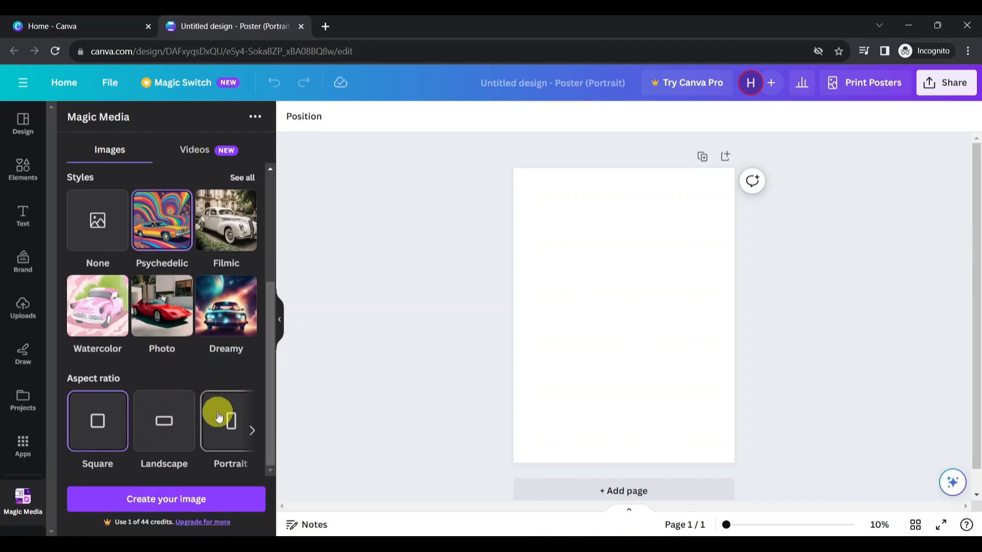
{"action": "scroll", "coordinate": [219, 412], "scroll_direction": "right", "scroll_amount": 1}
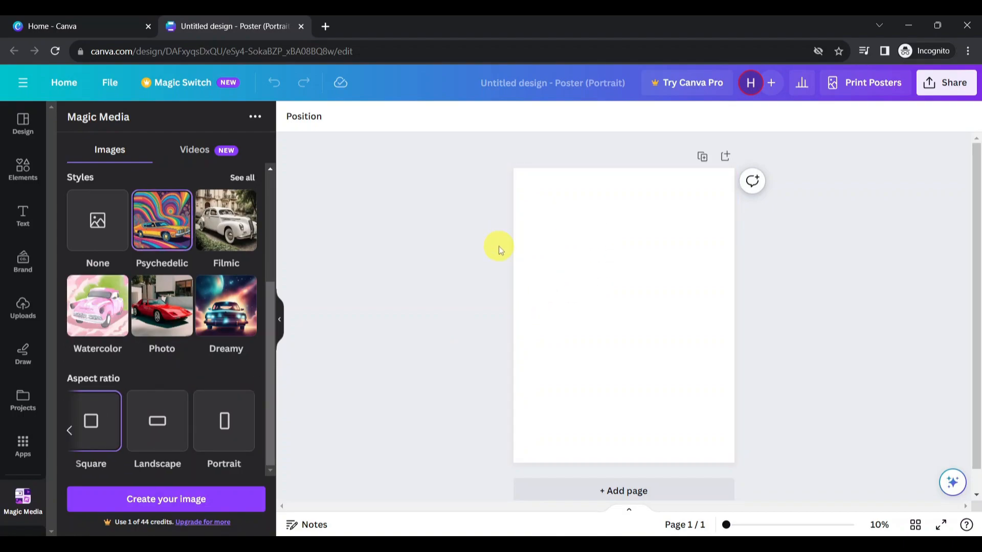
{"action": "left_click", "coordinate": [227, 426]}
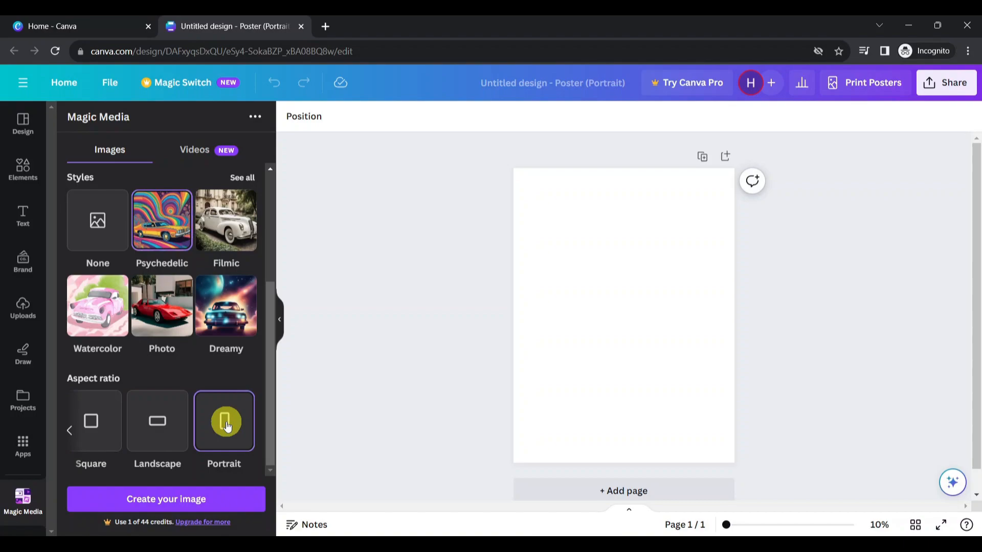
{"action": "left_click", "coordinate": [166, 499]}
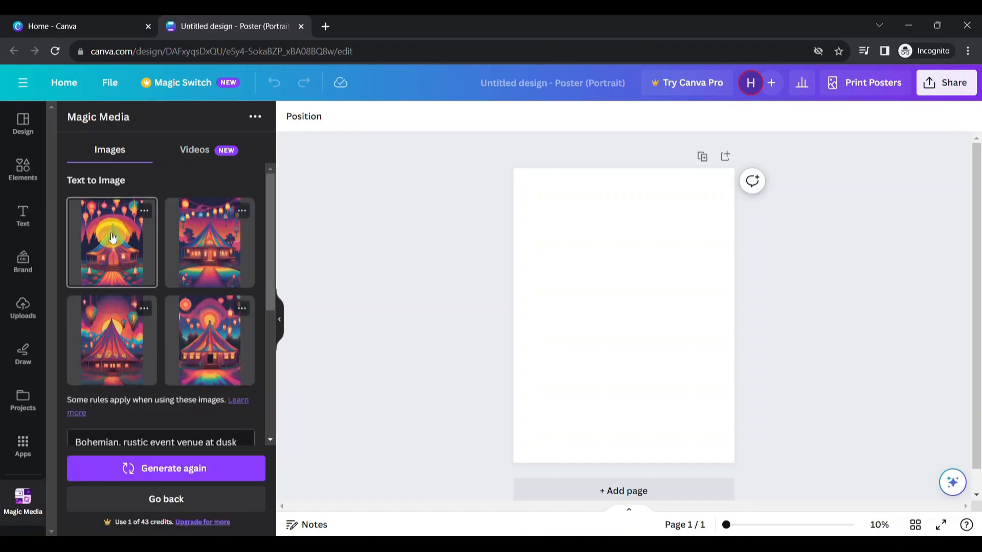
- Fill the poster page with the first generated image, and replace it with the second generated image
{"action": "scroll", "coordinate": [113, 238], "scroll_direction": "down", "scroll_amount": 1}
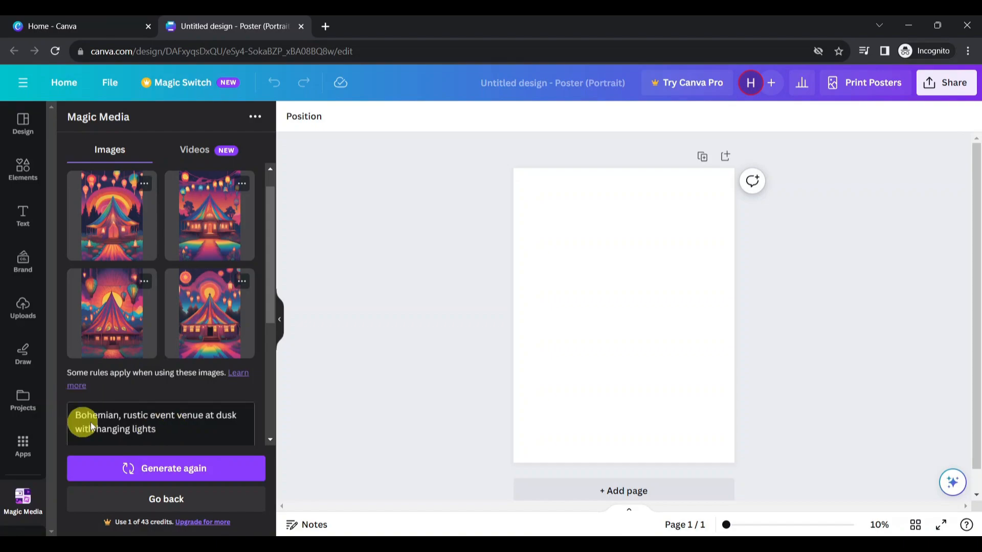
{"action": "left_click", "coordinate": [121, 246]}
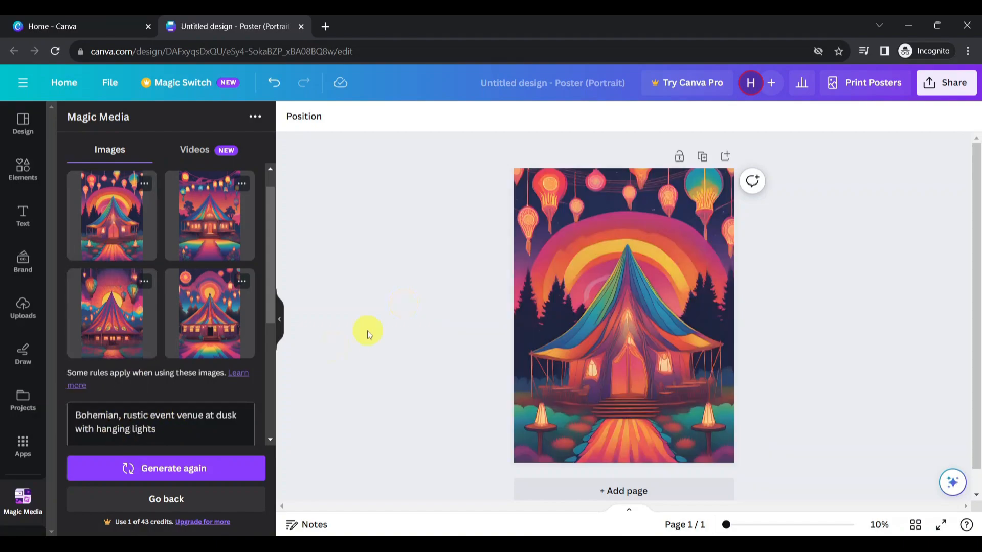
{"action": "scroll", "coordinate": [201, 387], "scroll_direction": "down", "scroll_amount": 1}
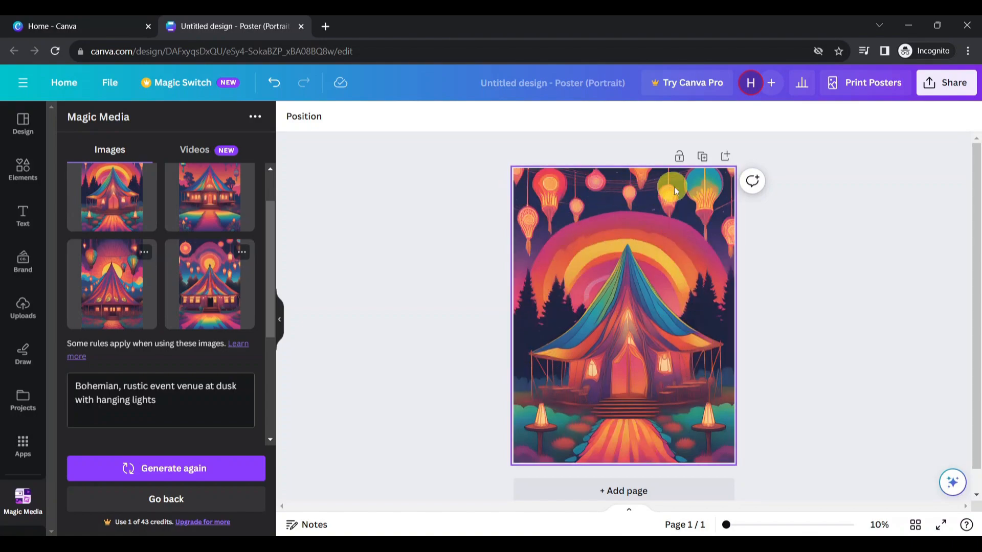
{"action": "scroll", "coordinate": [229, 196], "scroll_direction": "up", "scroll_amount": 1}
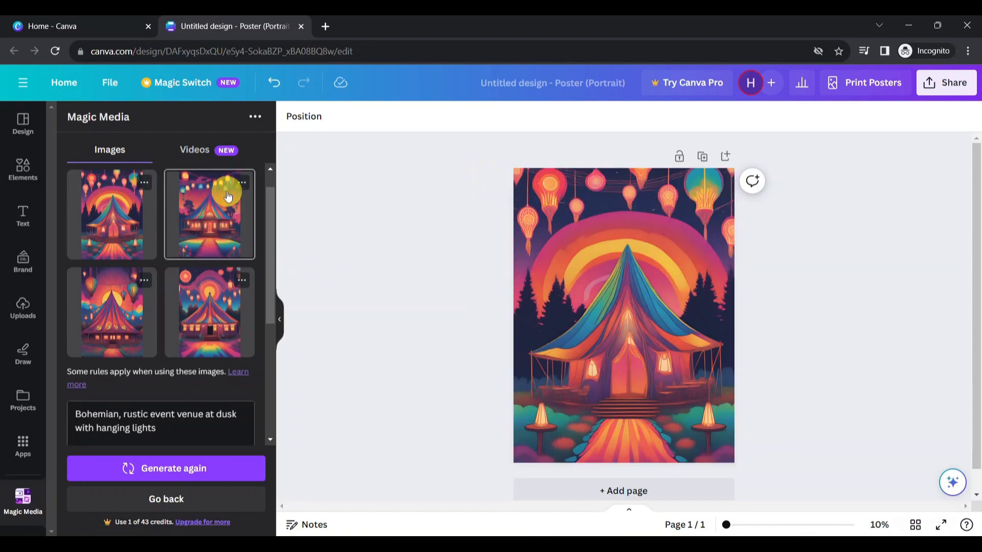
{"action": "right_click", "coordinate": [207, 223]}
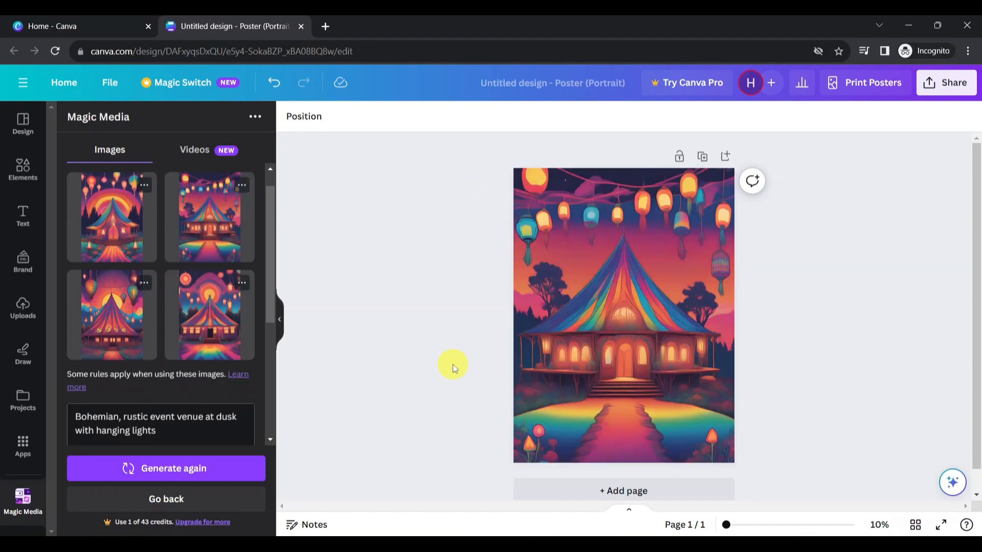
- Replace the poster's tent image with the third generated image, and replace that with the fourth generated image
{"action": "scroll", "coordinate": [195, 415], "scroll_direction": "down", "scroll_amount": 1}
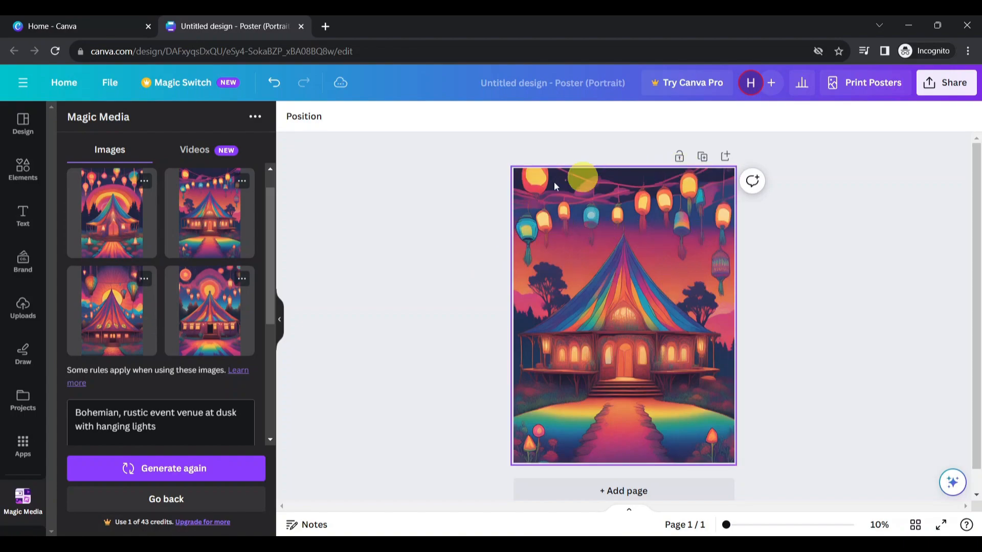
{"action": "right_click", "coordinate": [106, 321]}
{"action": "key", "text": "Escape"}
{"action": "left_click", "coordinate": [106, 325]}
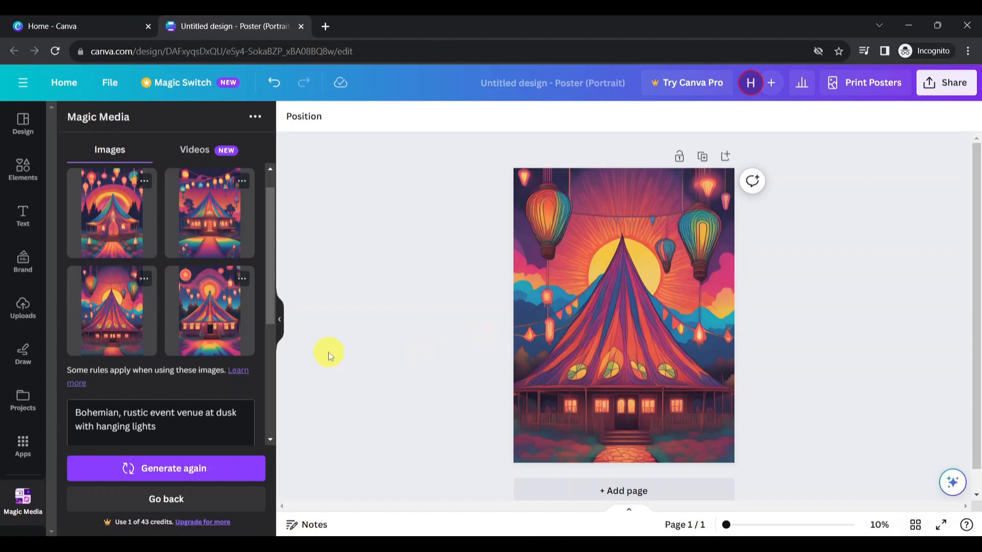
{"action": "left_click", "coordinate": [239, 329]}
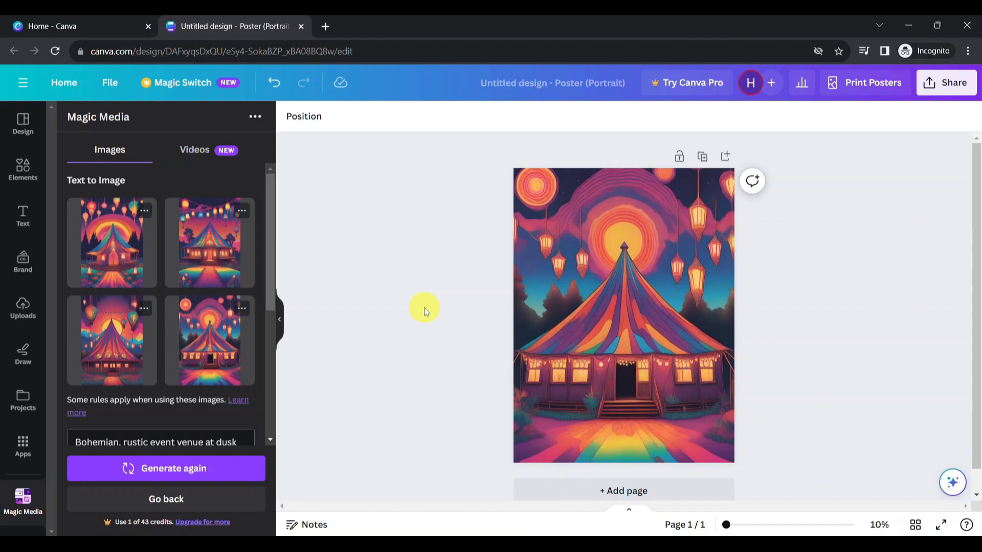
{"action": "scroll", "coordinate": [241, 340], "scroll_direction": "down", "scroll_amount": 2}
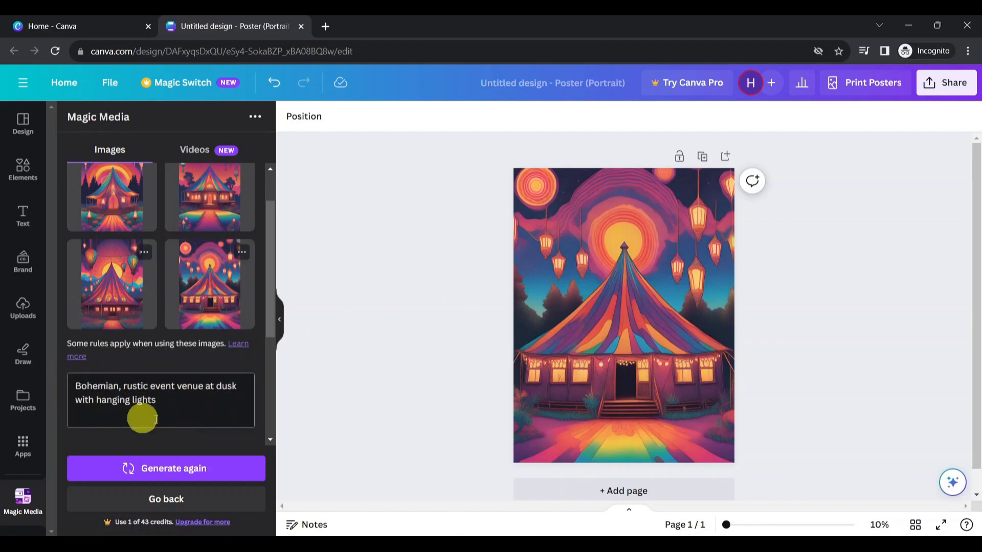
{"action": "scroll", "coordinate": [135, 379], "scroll_direction": "up", "scroll_amount": 1}
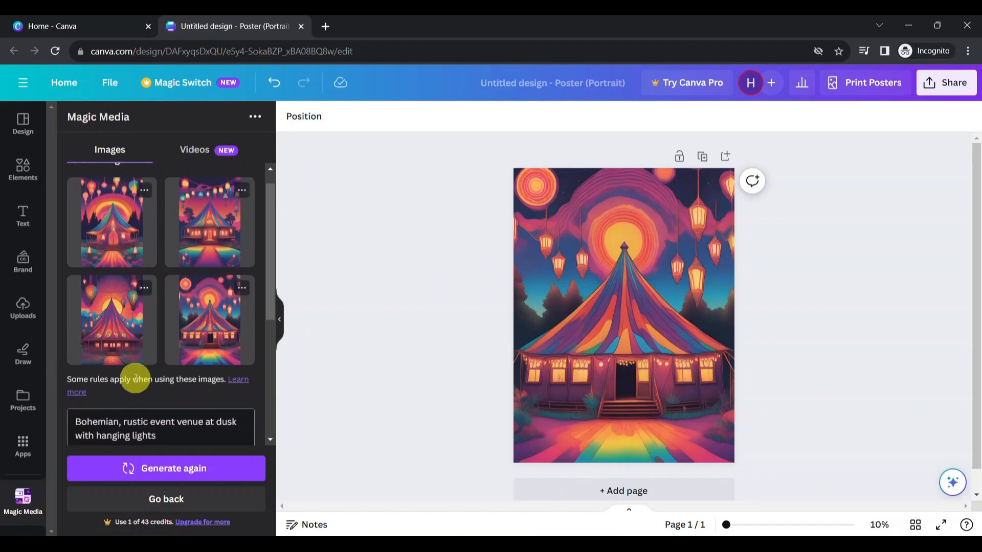
{"action": "scroll", "coordinate": [135, 378], "scroll_direction": "down", "scroll_amount": 1}
{"action": "scroll", "coordinate": [135, 380], "scroll_direction": "up", "scroll_amount": 1}
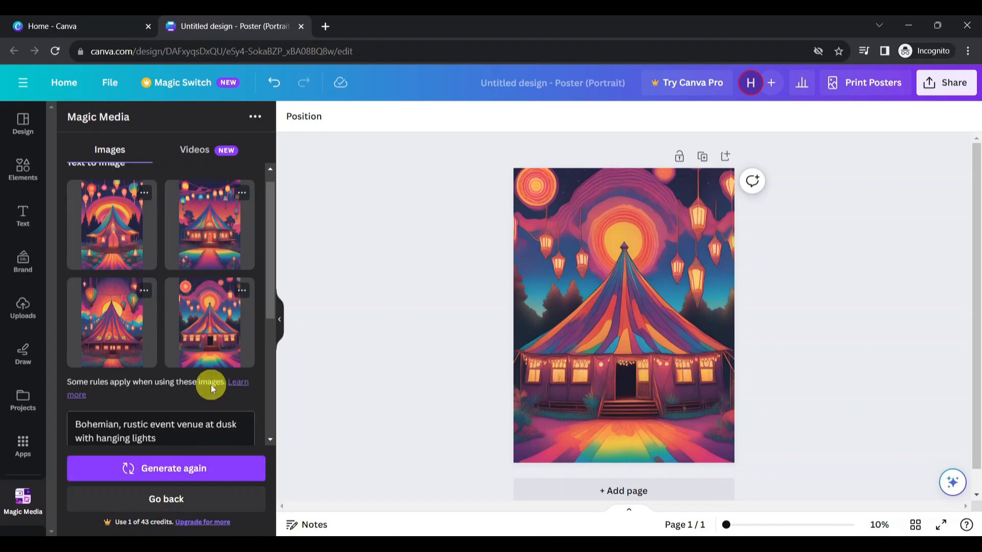
{"action": "scroll", "coordinate": [211, 384], "scroll_direction": "down", "scroll_amount": 1}
{"action": "scroll", "coordinate": [210, 384], "scroll_direction": "up", "scroll_amount": 2}
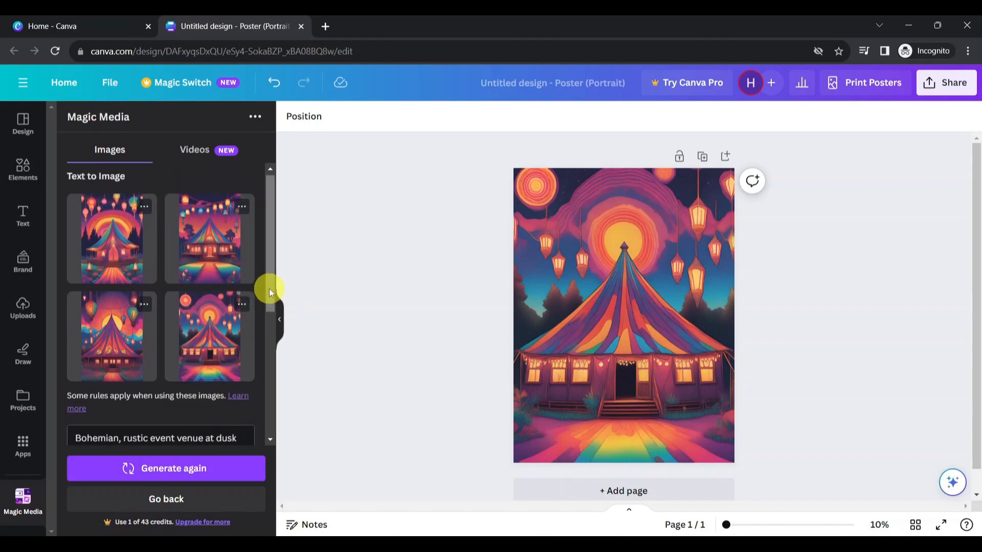
{"action": "left_click_drag", "start_coordinate": [269, 289], "coordinate": [268, 273]}
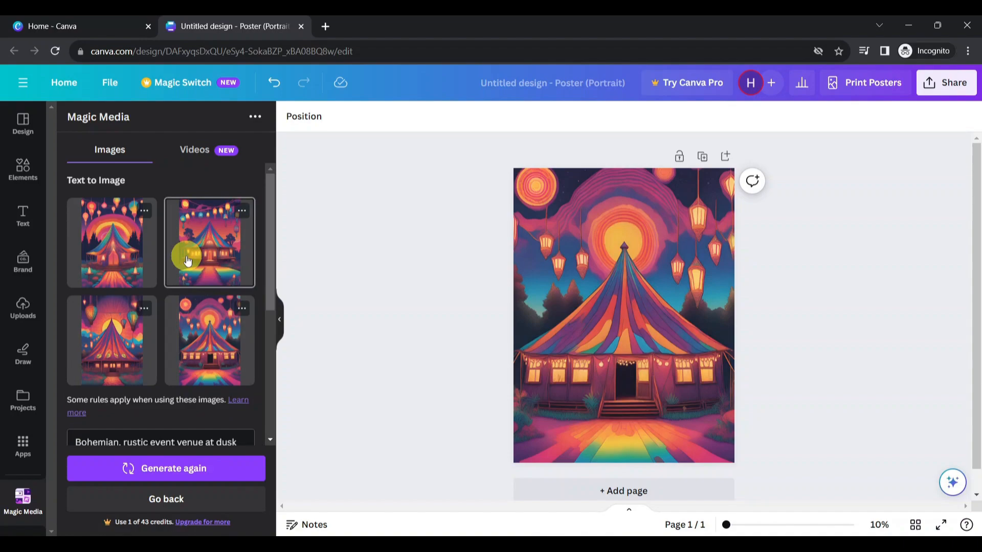
- Replace the image prompt with "Jellyfish rocket is in space"
{"action": "scroll", "coordinate": [235, 339], "scroll_direction": "down", "scroll_amount": 2}
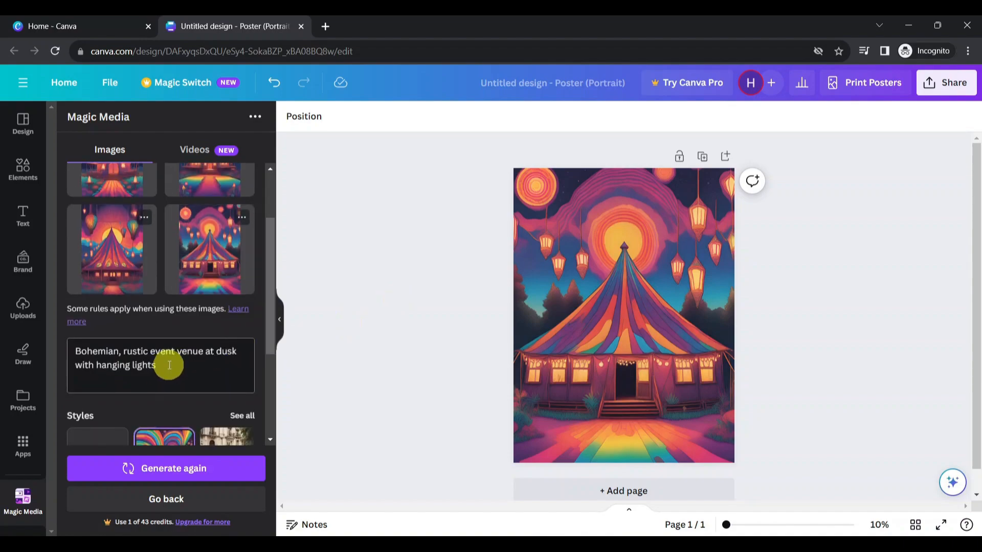
{"action": "left_click_drag", "start_coordinate": [167, 366], "coordinate": [73, 349]}
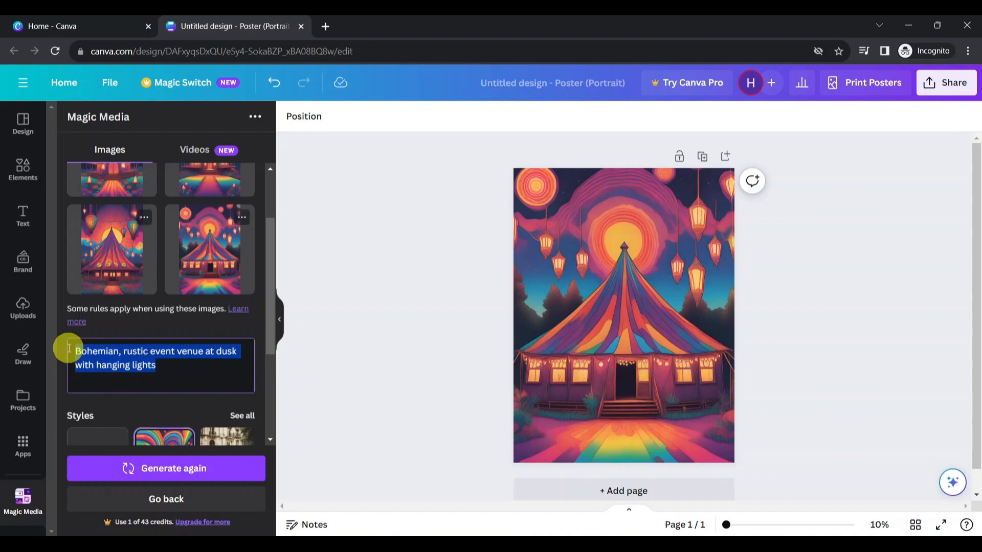
{"action": "key", "text": "BackSpace"}
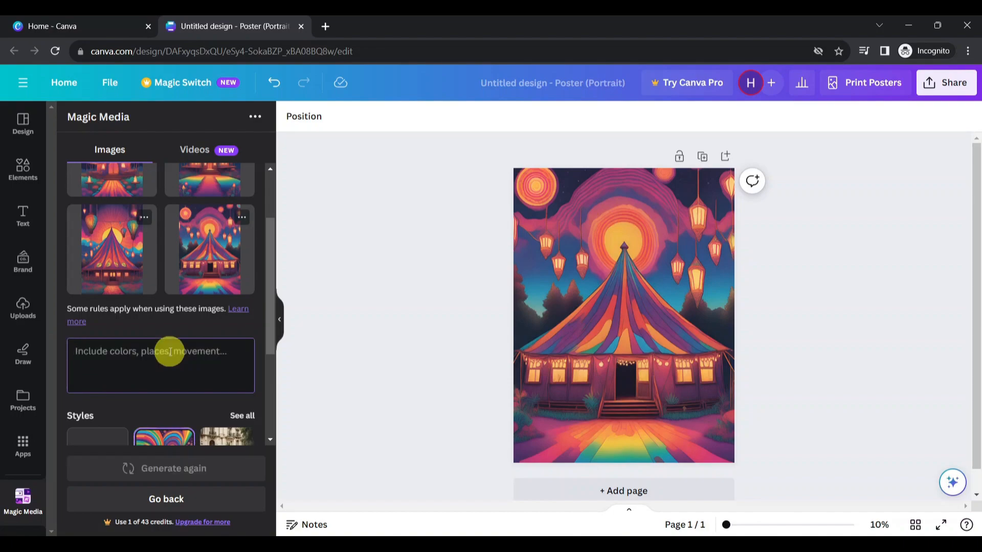
{"action": "type", "text": "Je"}
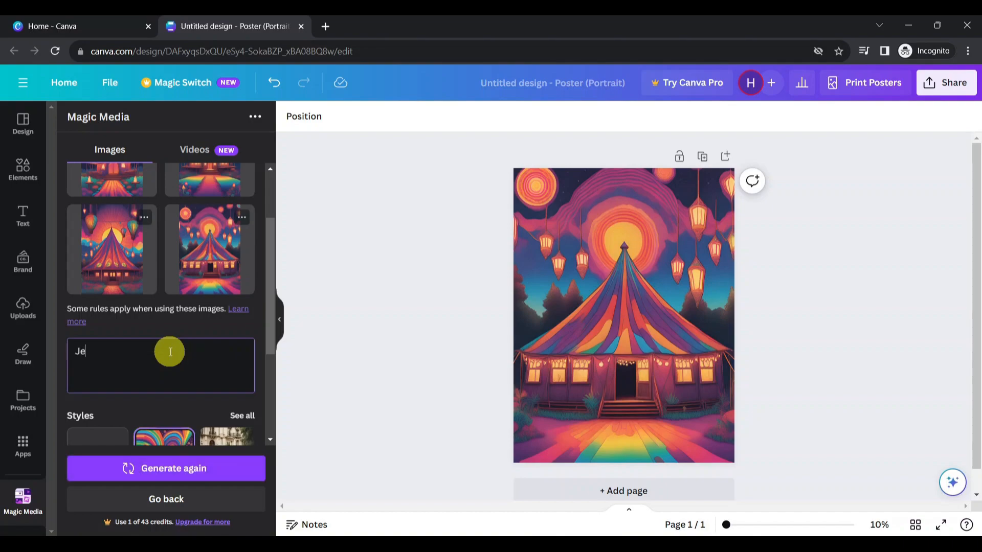
{"action": "type", "text": "llyfish rocket"}
{"action": "type", "text": " is in spac"}
{"action": "type", "text": "e"}
- Choose a different Digital art style from the full style list and generate new images from the jellyfish prompt
{"action": "scroll", "coordinate": [245, 328], "scroll_direction": "down", "scroll_amount": 2}
{"action": "left_click", "coordinate": [245, 329]}
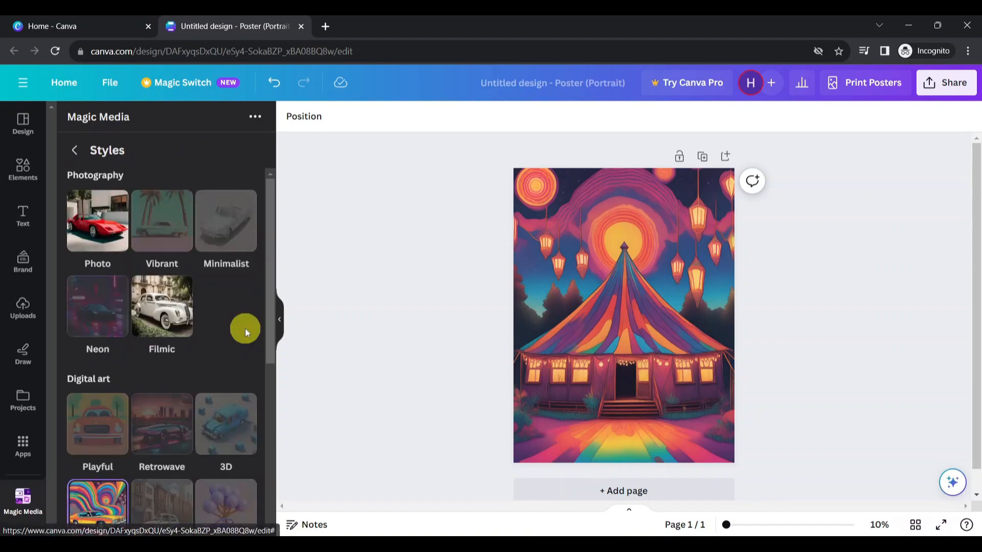
{"action": "scroll", "coordinate": [245, 331], "scroll_direction": "down", "scroll_amount": 3}
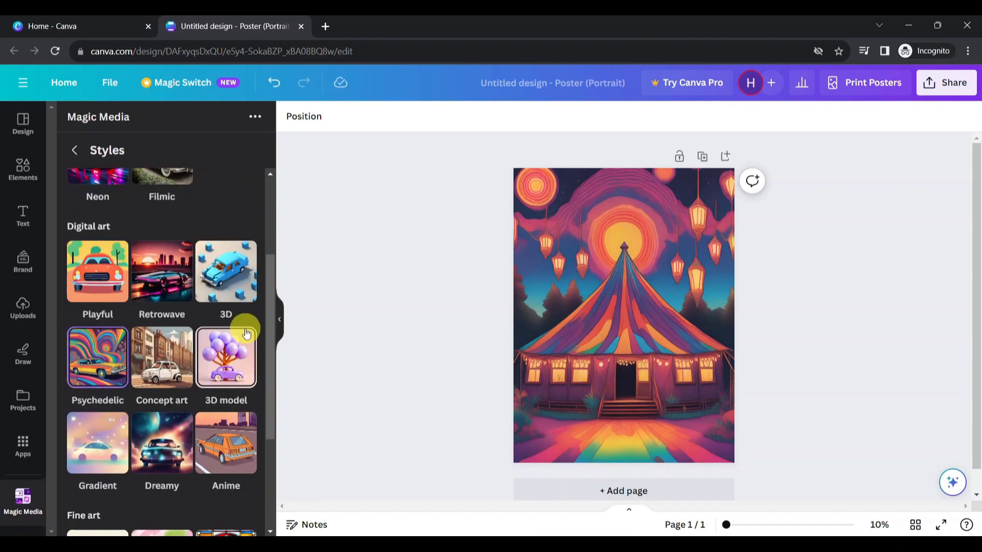
{"action": "left_click", "coordinate": [175, 347]}
{"action": "scroll", "coordinate": [208, 363], "scroll_direction": "up", "scroll_amount": 2}
{"action": "scroll", "coordinate": [209, 365], "scroll_direction": "down", "scroll_amount": 2}
{"action": "left_click", "coordinate": [200, 470]}
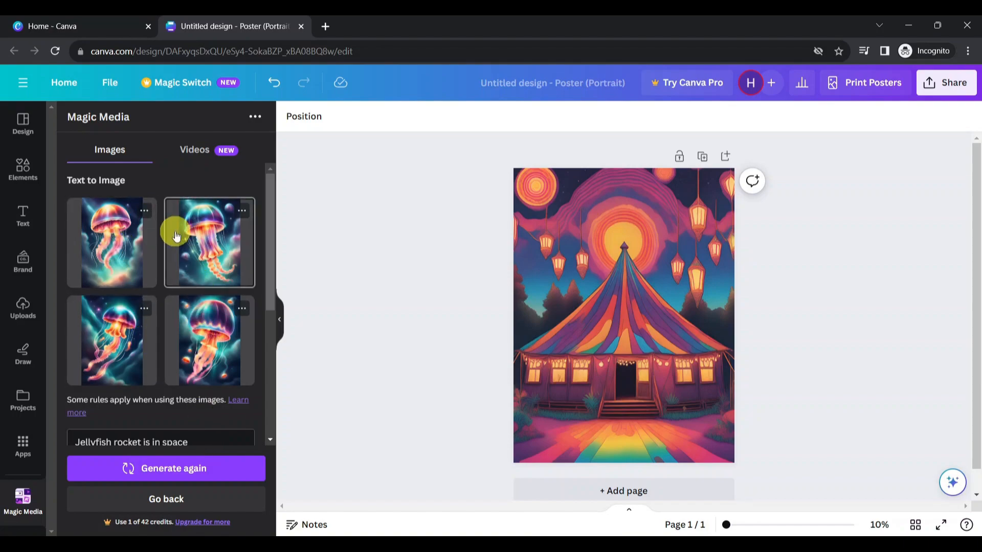
- Fill the poster page with the first generated jellyfish image, and replace it with the fourth jellyfish image
{"action": "scroll", "coordinate": [110, 245], "scroll_direction": "down", "scroll_amount": 1}
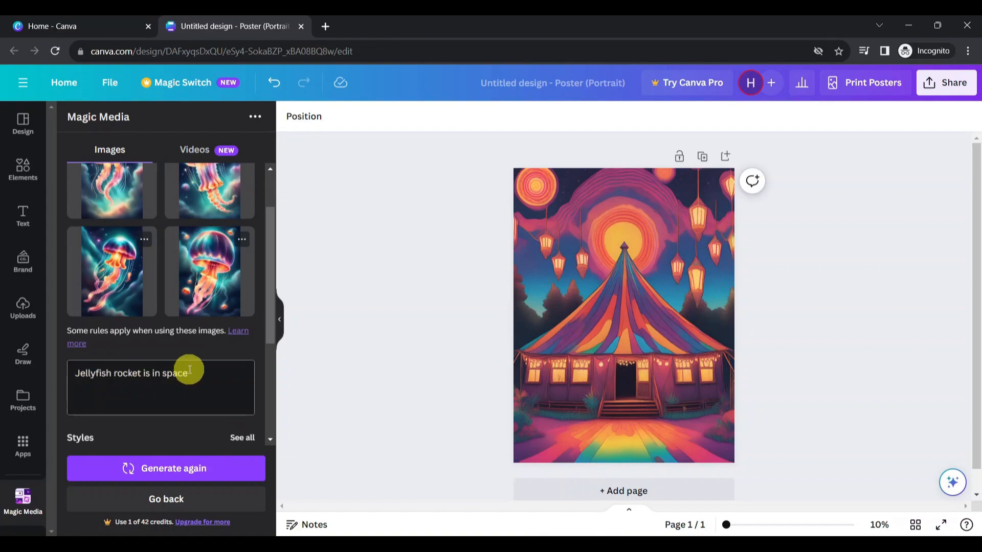
{"action": "scroll", "coordinate": [190, 369], "scroll_direction": "up", "scroll_amount": 1}
{"action": "left_click", "coordinate": [128, 265]}
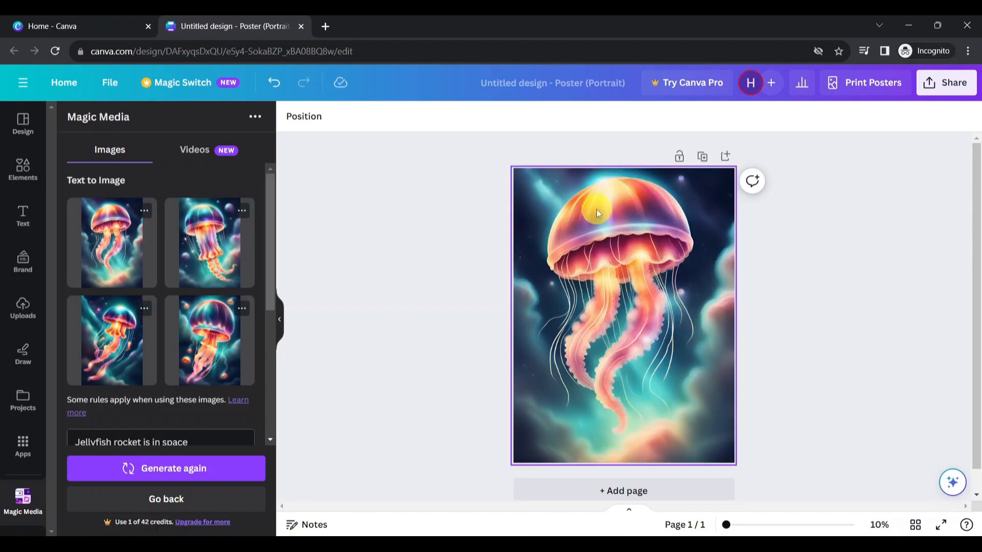
{"action": "left_click", "coordinate": [187, 274]}
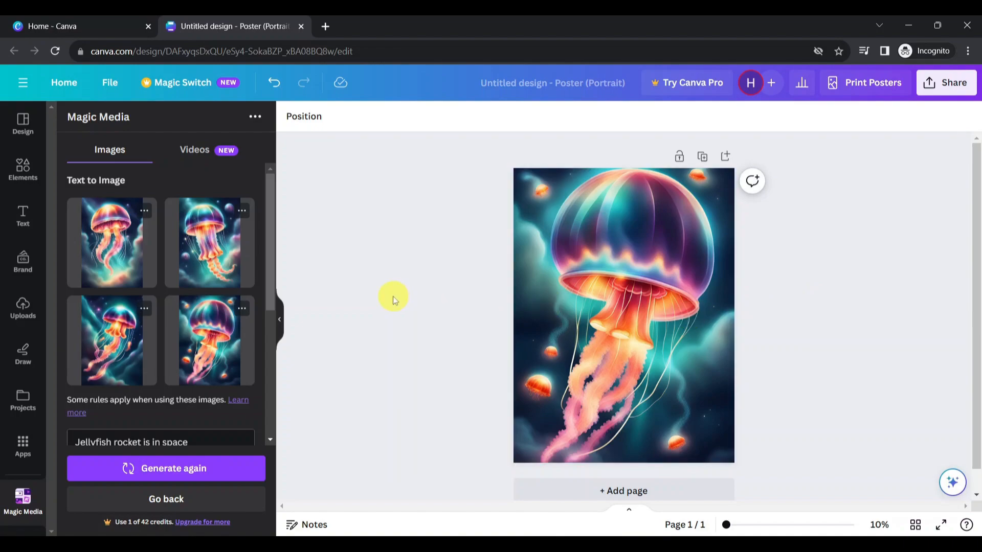
{"action": "scroll", "coordinate": [160, 302], "scroll_direction": "down", "scroll_amount": 3}
{"action": "scroll", "coordinate": [159, 303], "scroll_direction": "up", "scroll_amount": 1}
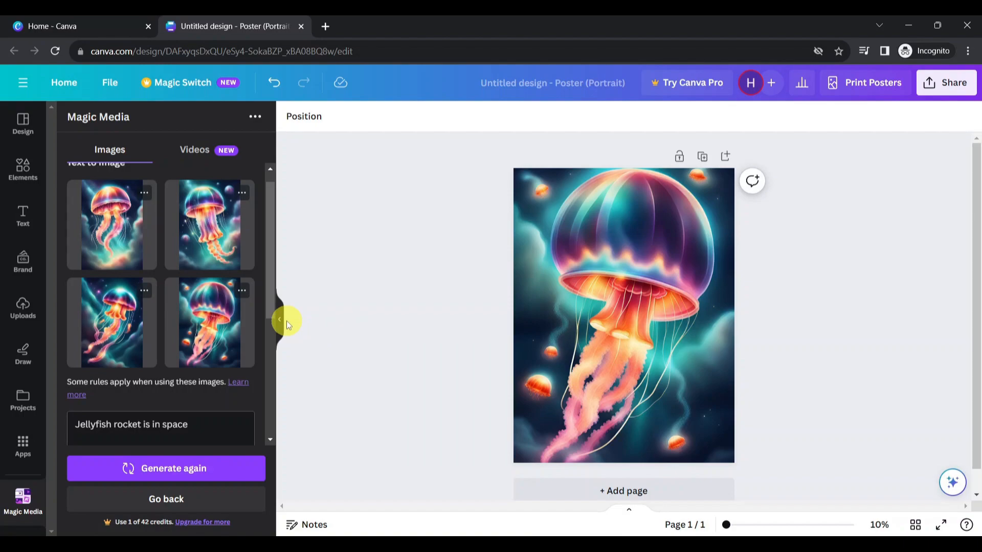
{"action": "left_click_drag", "start_coordinate": [208, 434], "coordinate": [77, 432]}
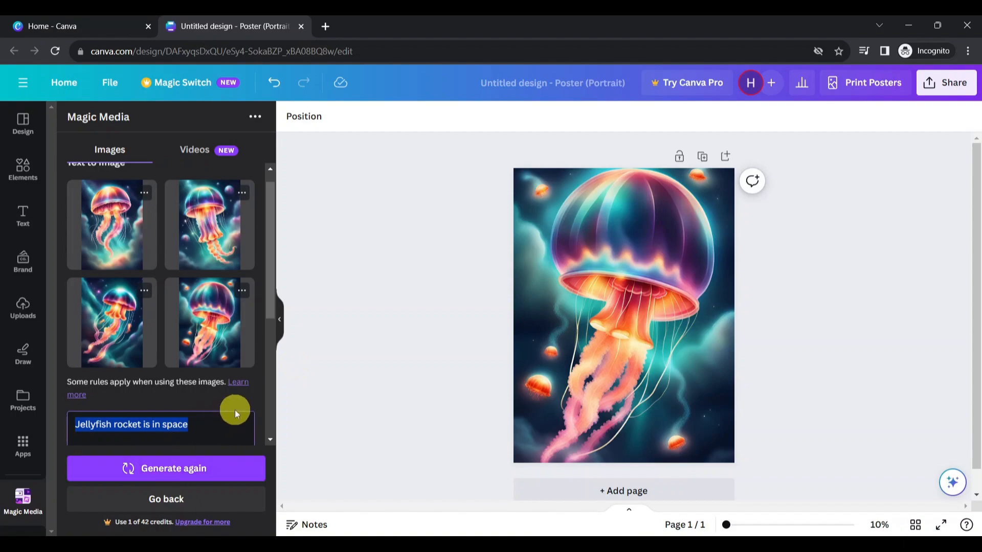
{"action": "scroll", "coordinate": [202, 386], "scroll_direction": "down", "scroll_amount": 3}
{"action": "scroll", "coordinate": [201, 386], "scroll_direction": "up", "scroll_amount": 3}
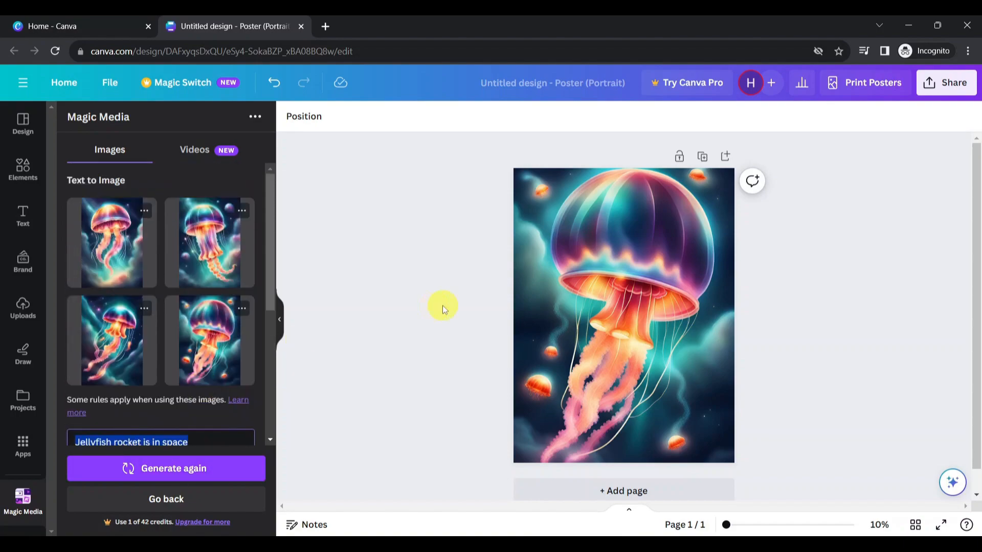